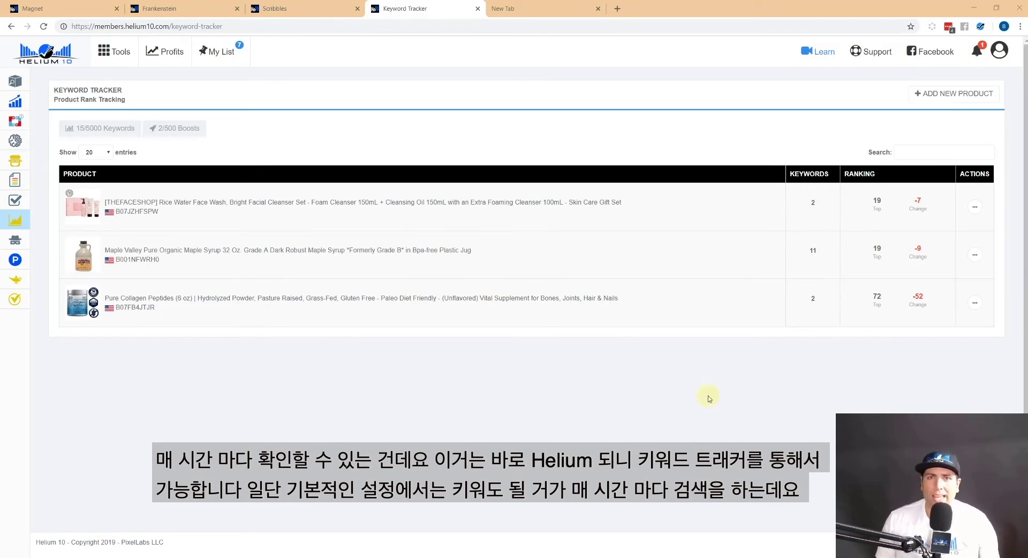
# Expand the Maple Valley maple syrup product and view the 'maple syrup organic' rank chart
pyautogui.click(422, 262)
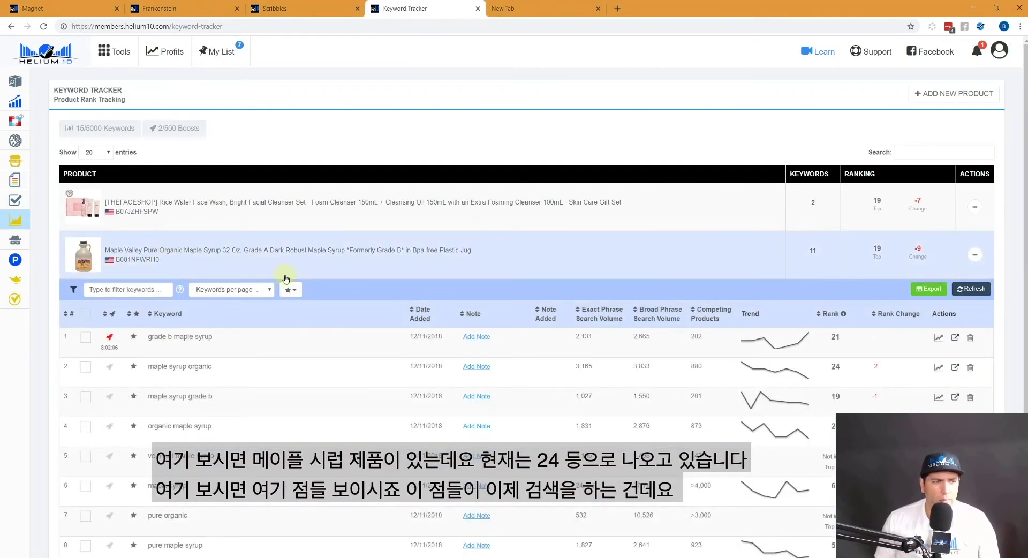
pyautogui.scroll(-1, 286, 279)
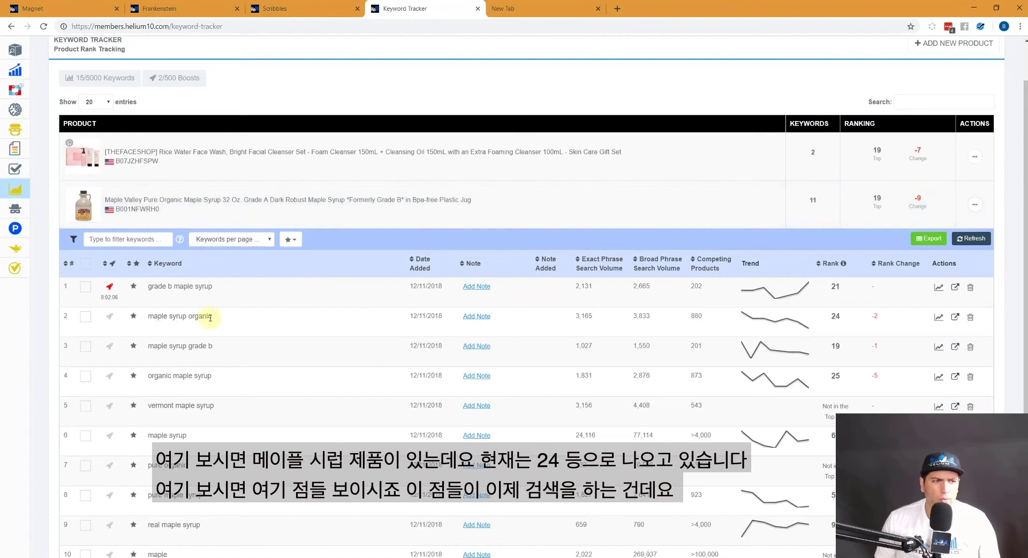
pyautogui.click(779, 322)
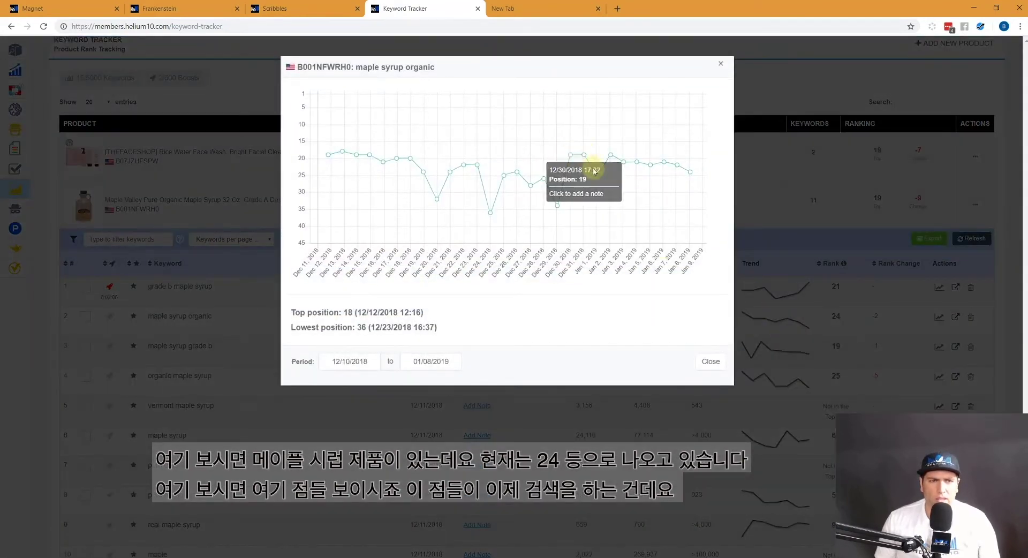
pyautogui.click(720, 64)
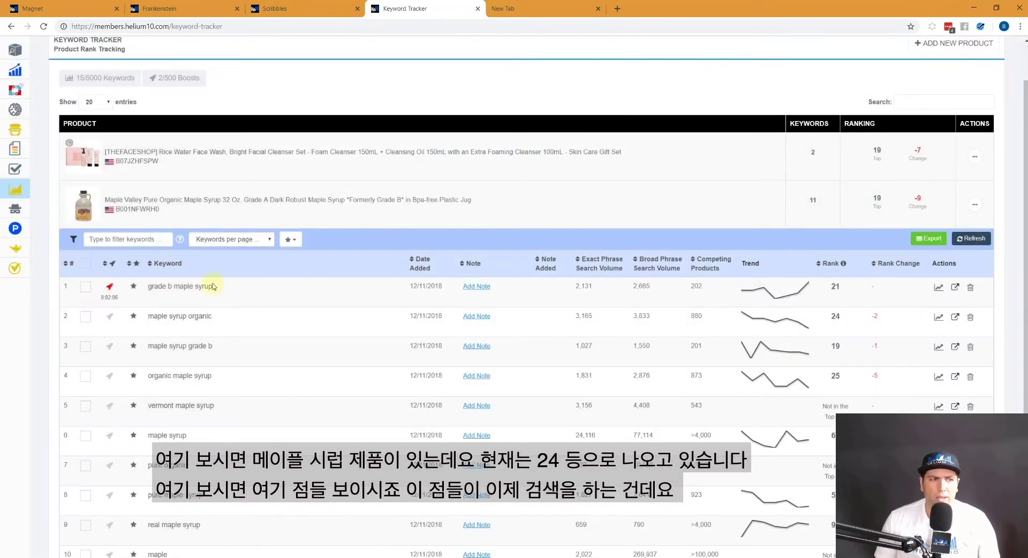
# Check the 'grade b maple syrup' rank chart, then reset its boost to 10:00:00 remaining
pyautogui.click(771, 294)
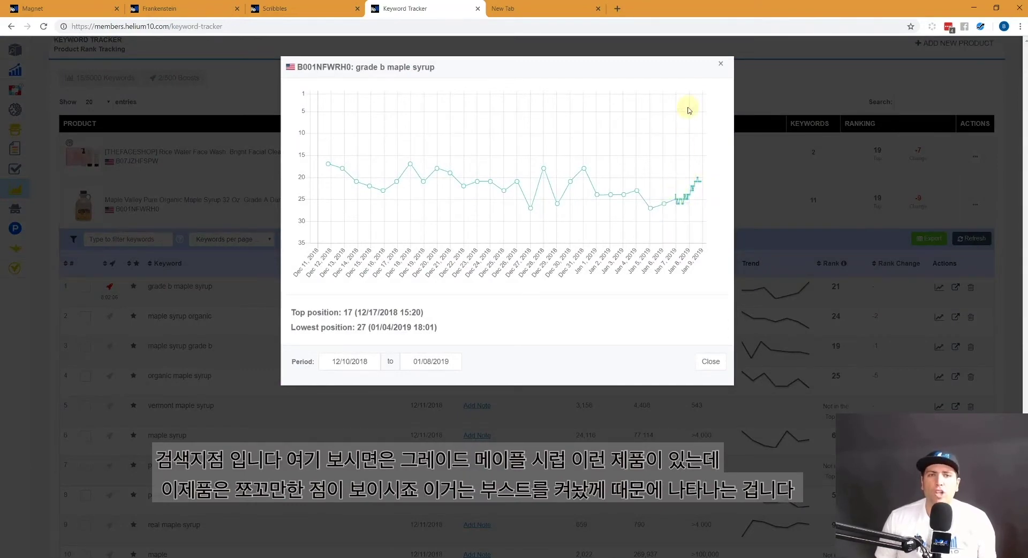
pyautogui.click(721, 65)
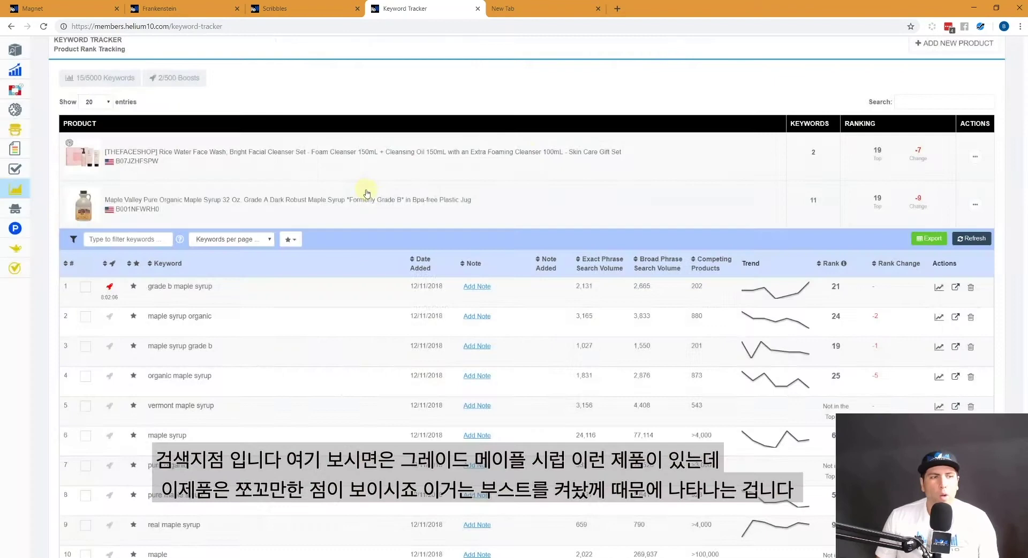
pyautogui.click(110, 288)
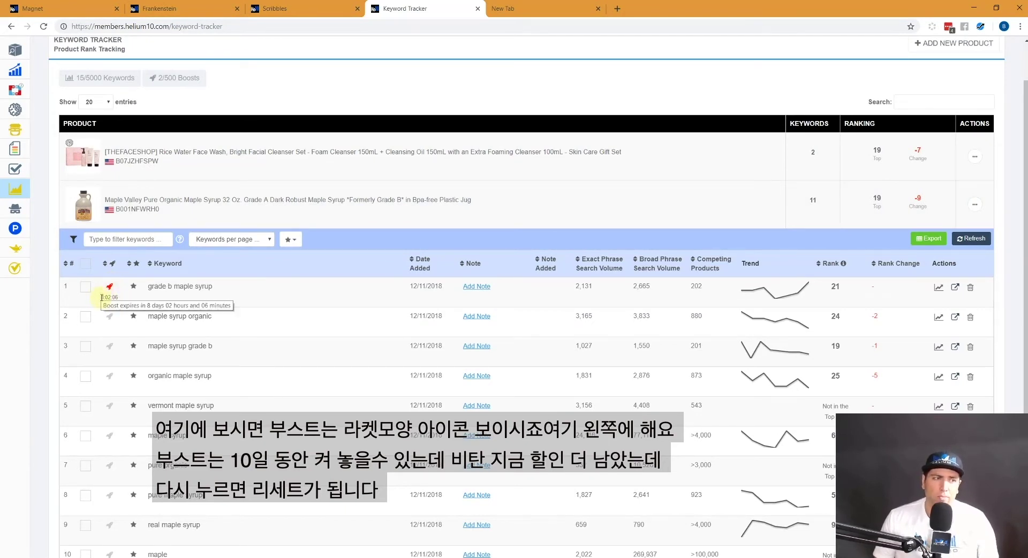
pyautogui.click(112, 288)
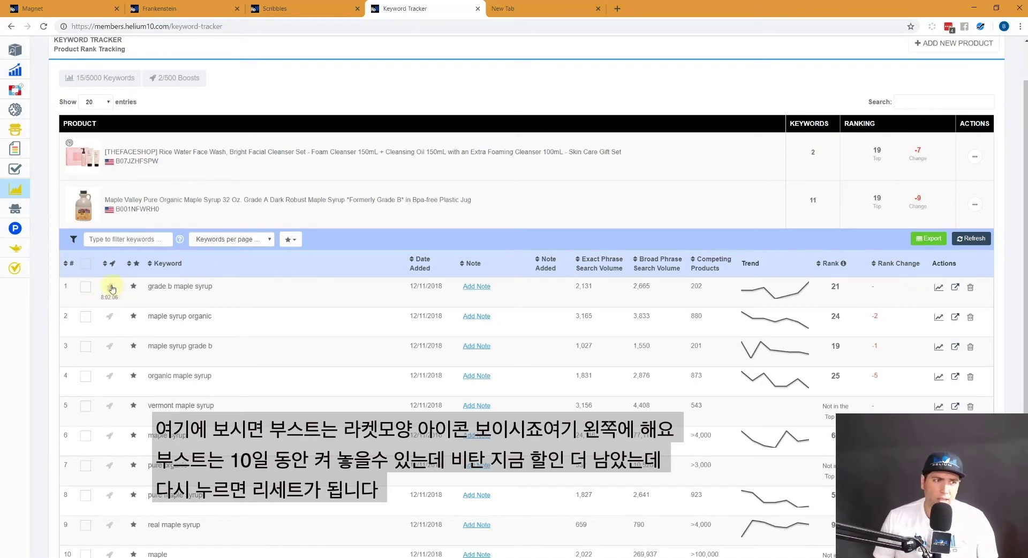
pyautogui.click(112, 288)
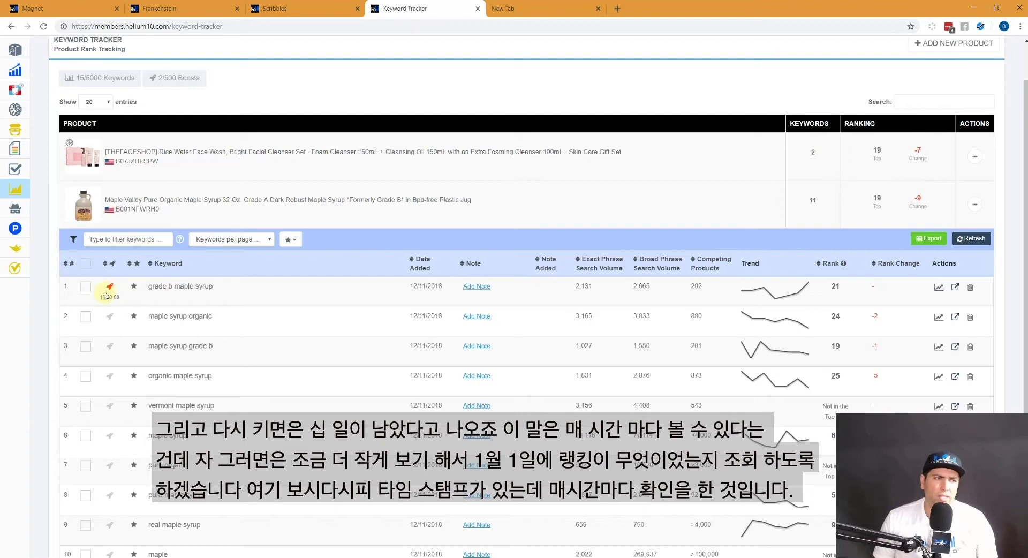
# View the 'grade b maple syrup' hourly rank chart from 01/01/2019 to 01/08/2019
pyautogui.click(773, 291)
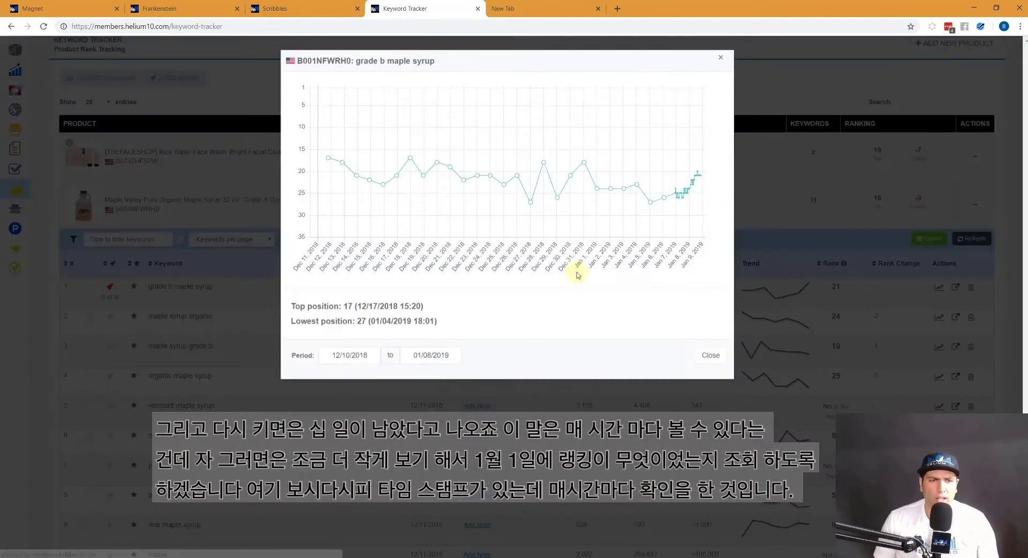
pyautogui.click(360, 362)
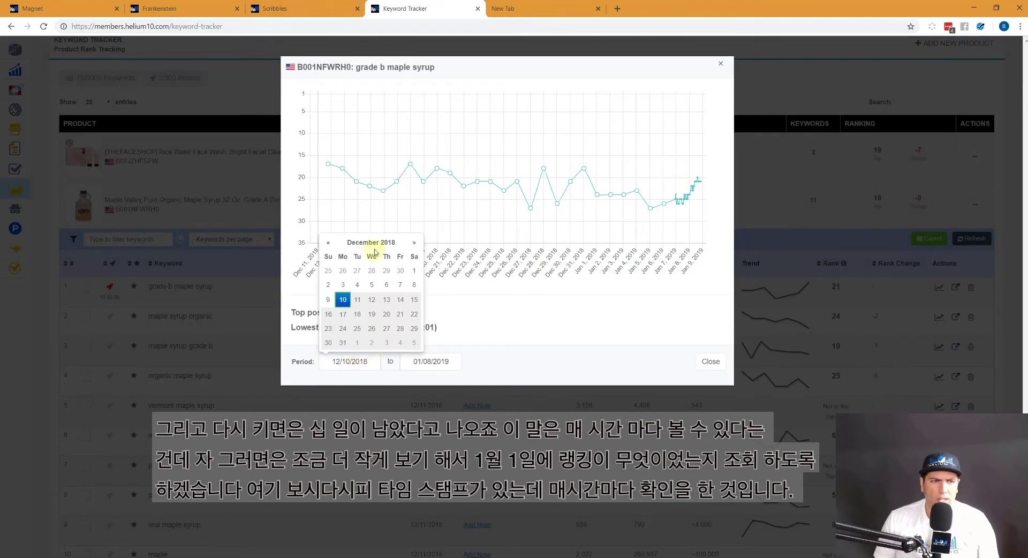
pyautogui.click(415, 242)
pyautogui.click(357, 271)
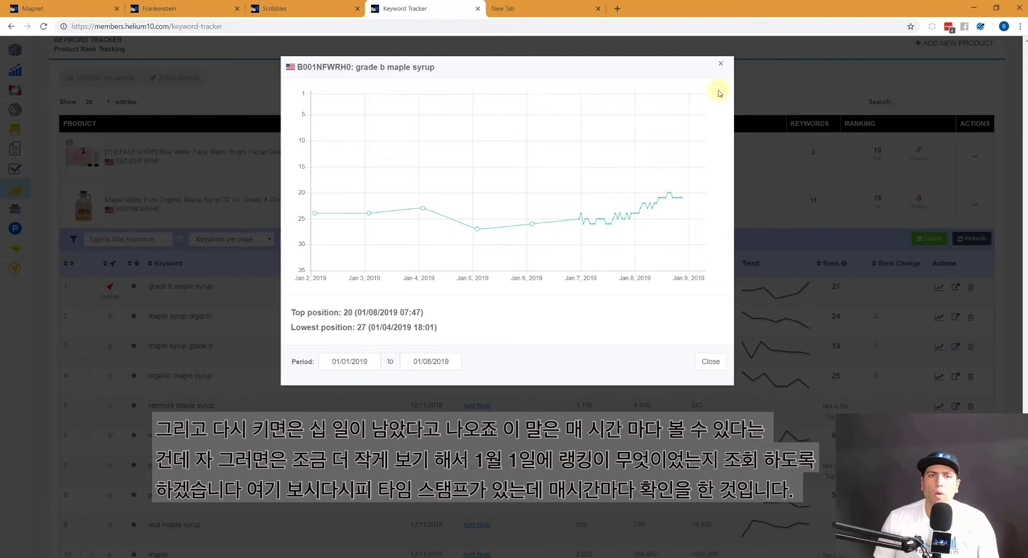
pyautogui.click(721, 64)
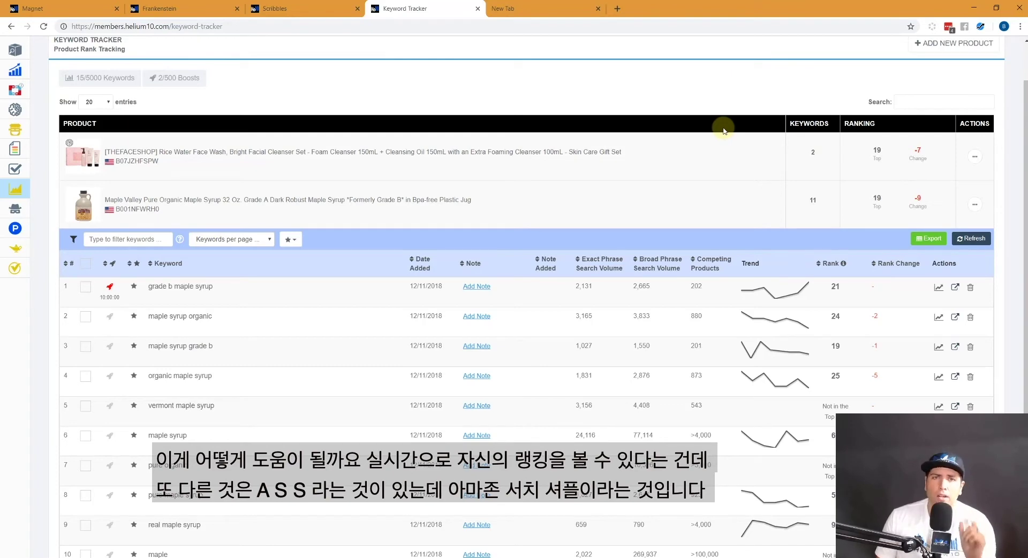
# Collapse the maple syrup keyword list to show only the three tracked products
pyautogui.click(589, 203)
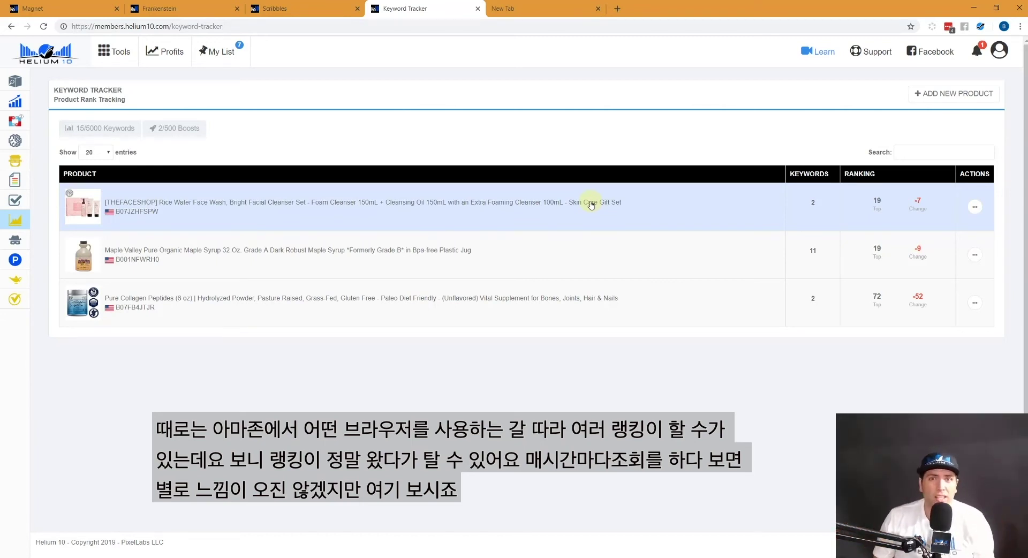
# Expand Pure Collagen Peptides and review the 'collagen peptides' rank history chart
pyautogui.click(533, 301)
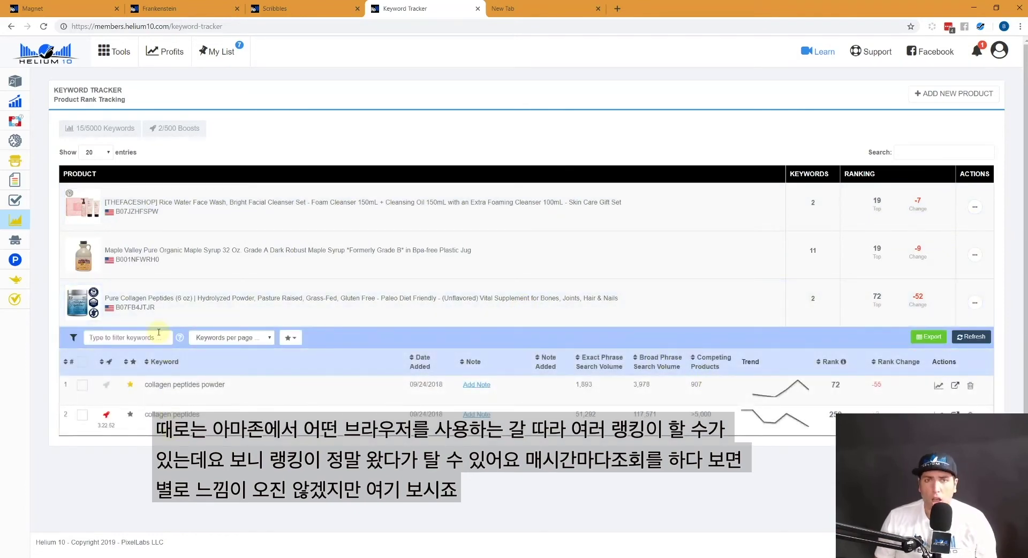
pyautogui.click(780, 420)
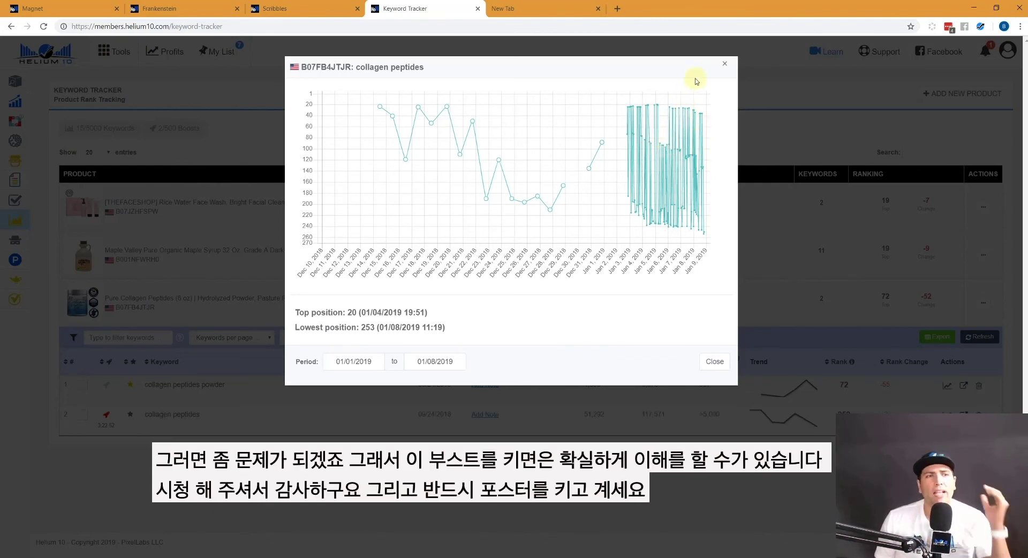
pyautogui.click(723, 65)
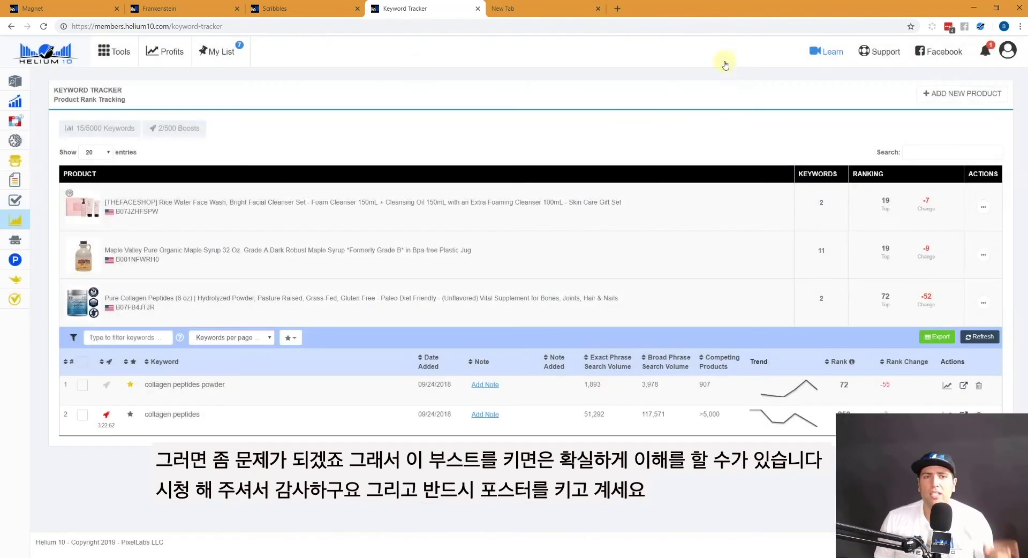